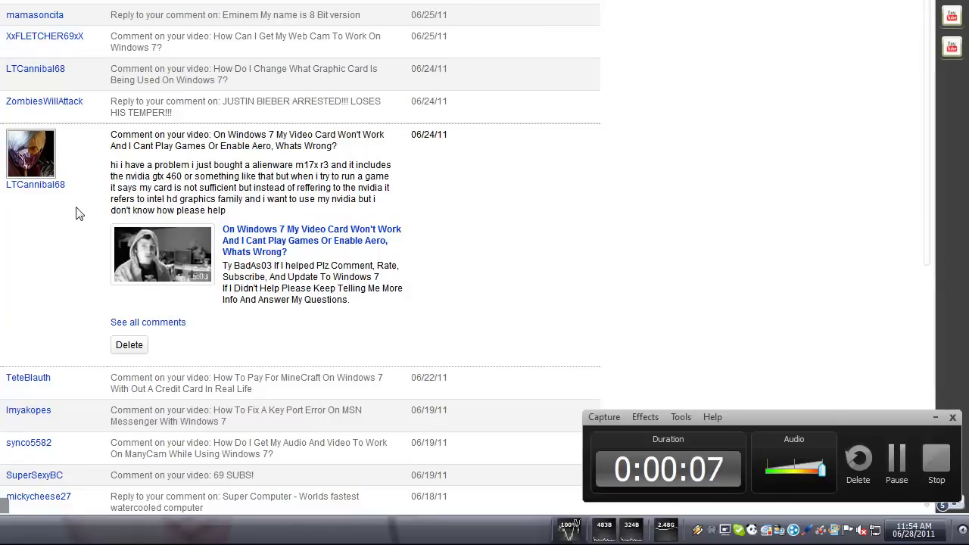
Step: Open the comment asking how to change which graphics card is used on Windows 7
click(172, 76)
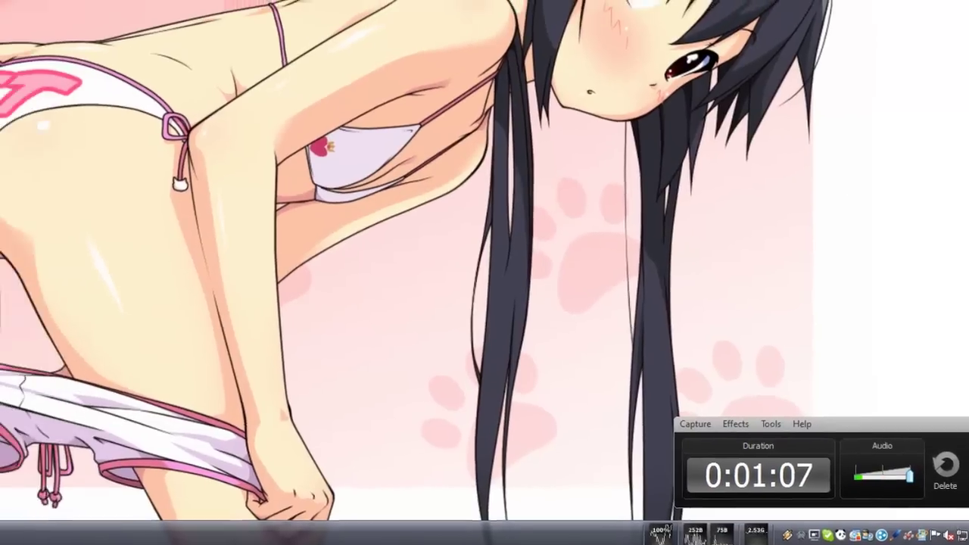
Step: Search the installed programs for the Add Hardware Wizard and launch it
key(super)
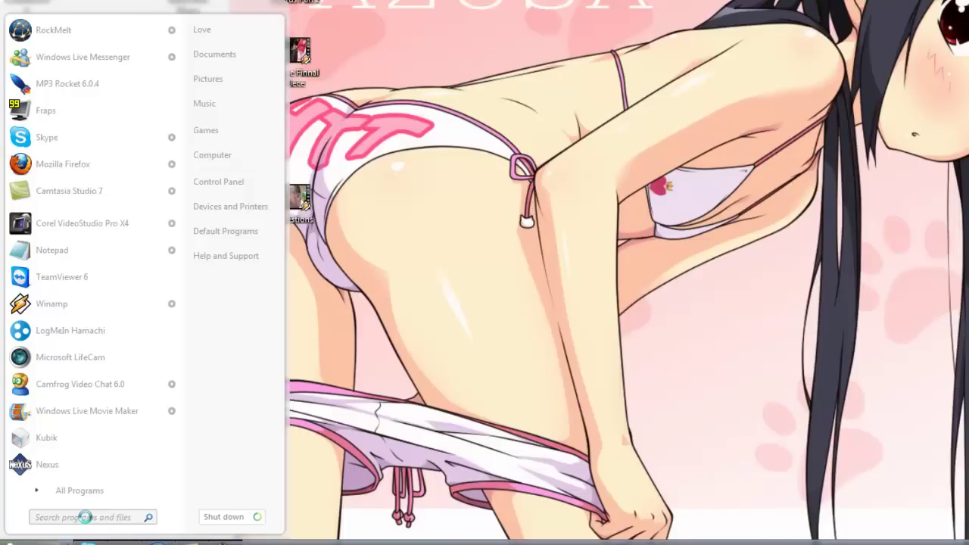
text(hdwin)
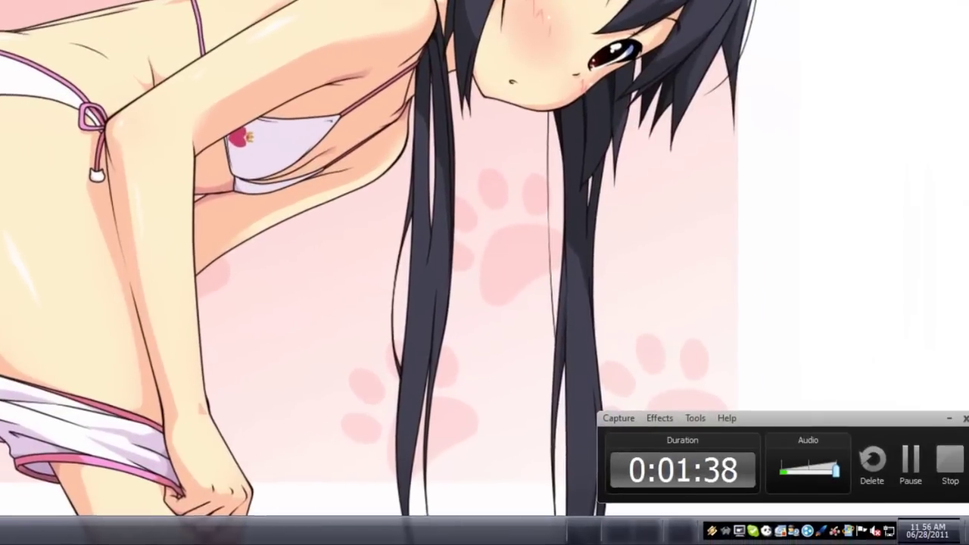
click(897, 461)
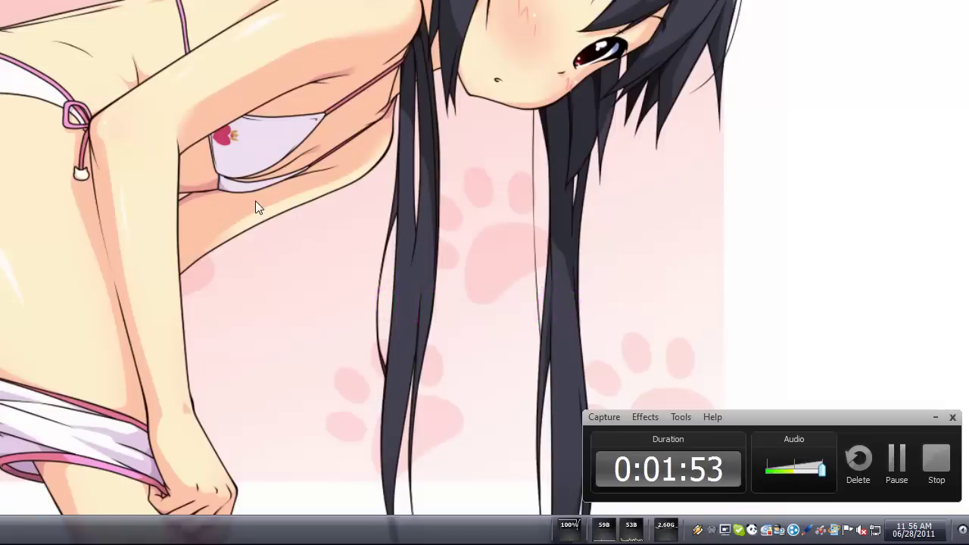
click(906, 475)
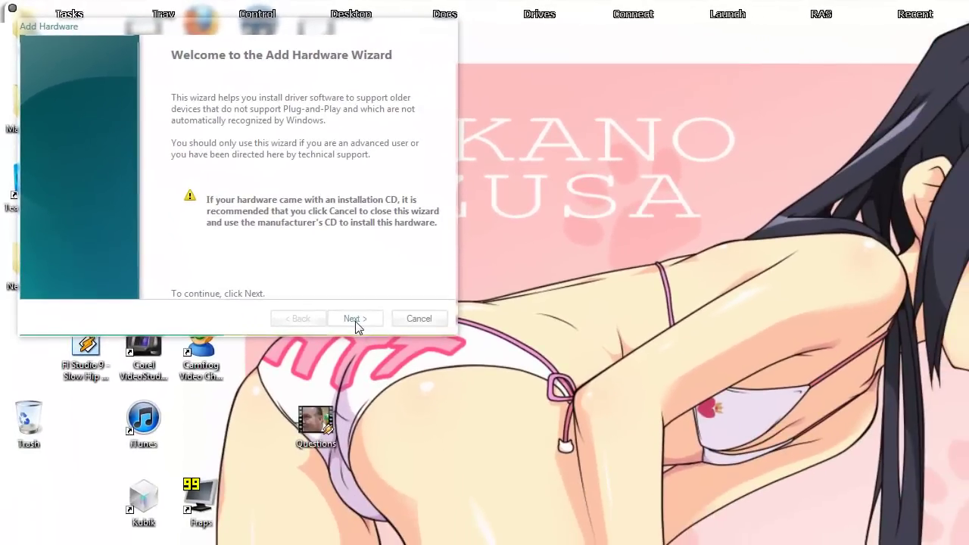
Step: Run the wizard's automatic hardware search, continue to the manual list and choose Display adapters as the hardware type
click(355, 318)
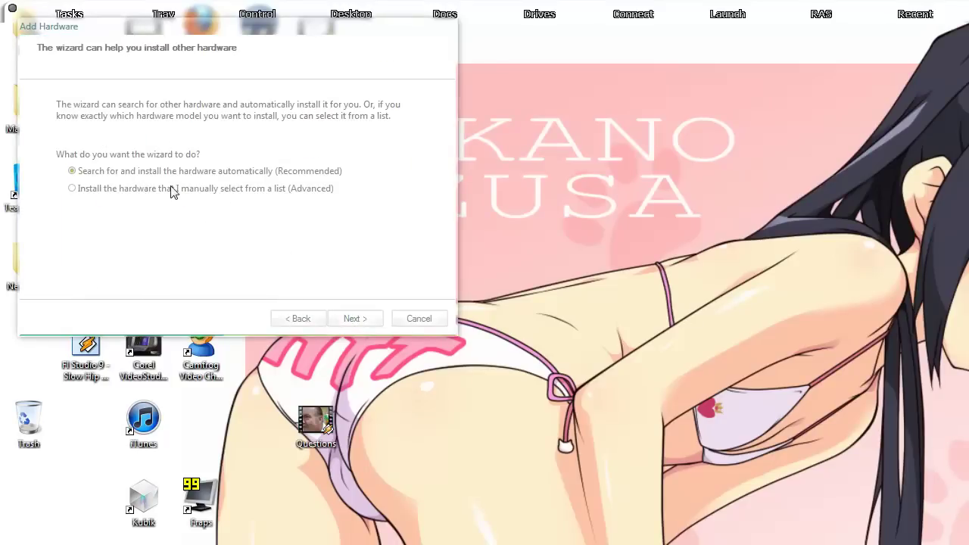
click(359, 322)
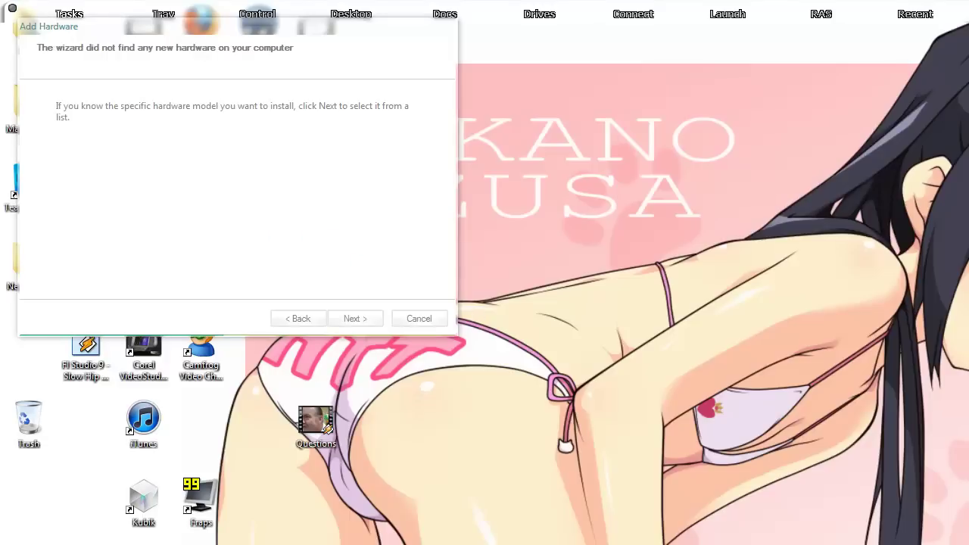
click(363, 324)
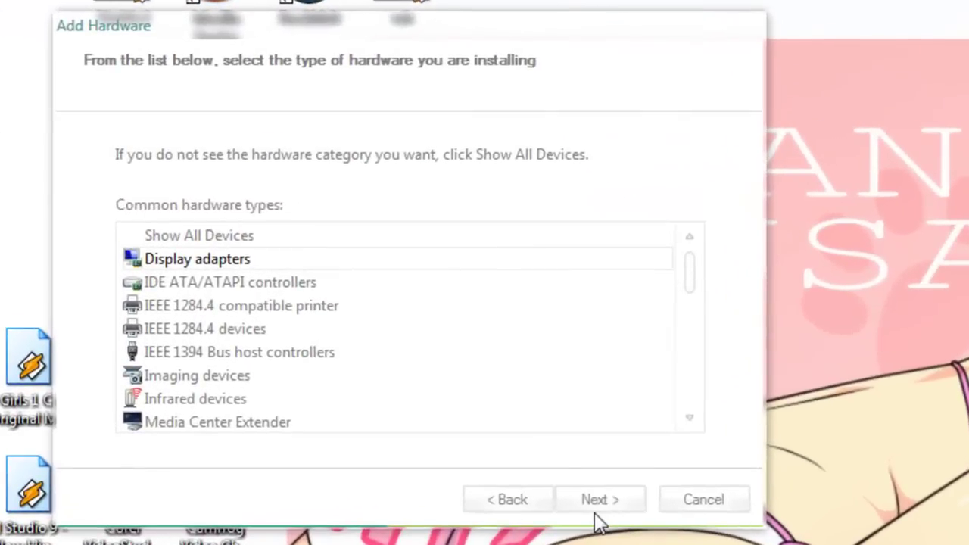
click(435, 351)
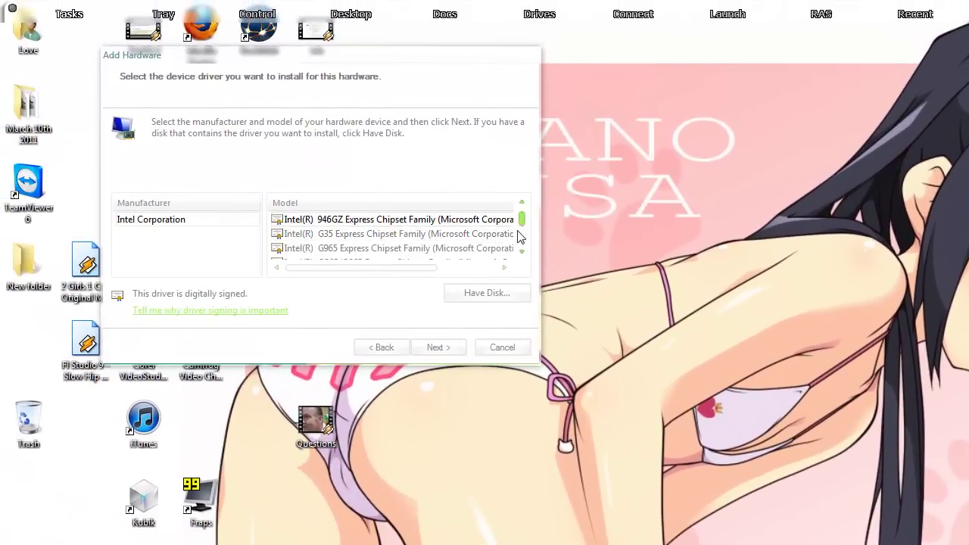
Step: Look through the whole list of Intel Corporation display adapter models offered for installation
scroll(519, 247, down, 2)
scroll(519, 247, up, 5)
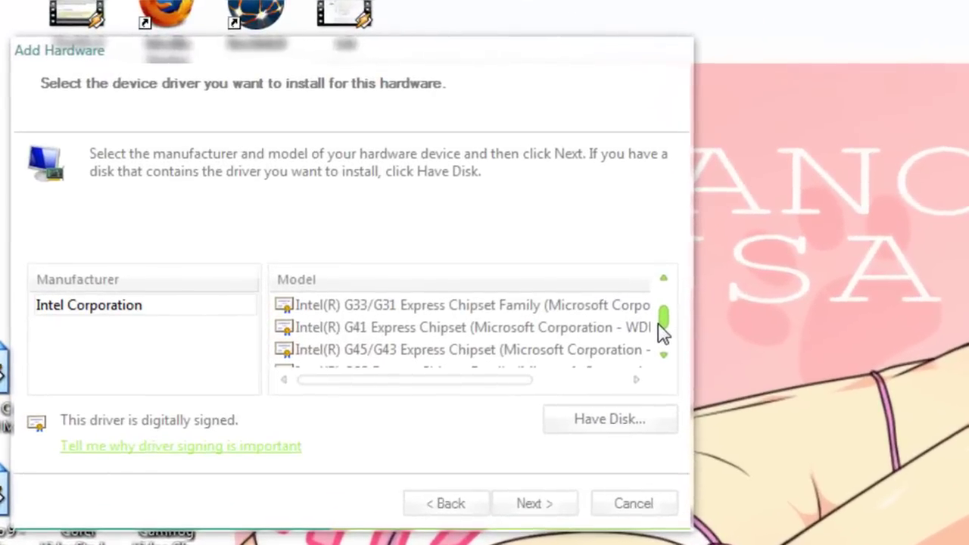
scroll(663, 349, down, 3)
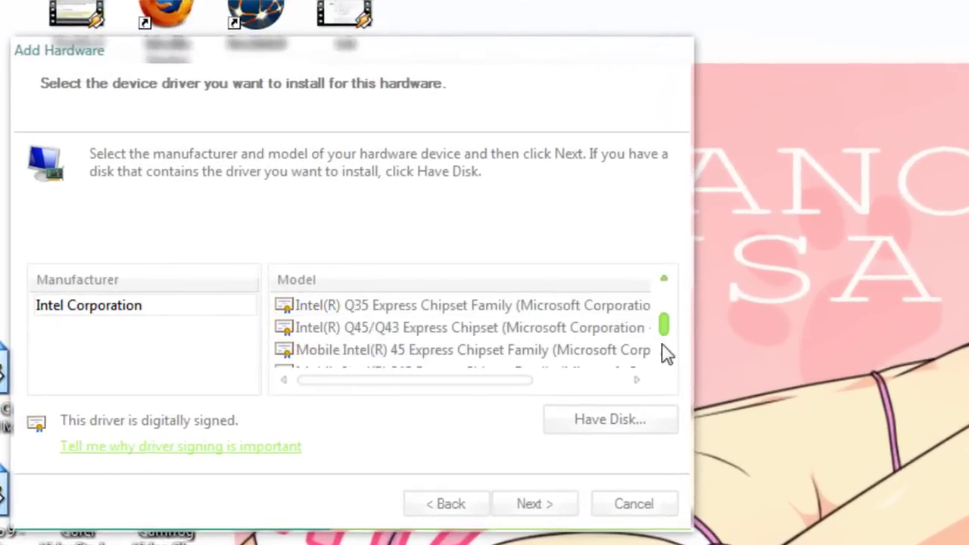
scroll(531, 349, up, 1)
click(409, 353)
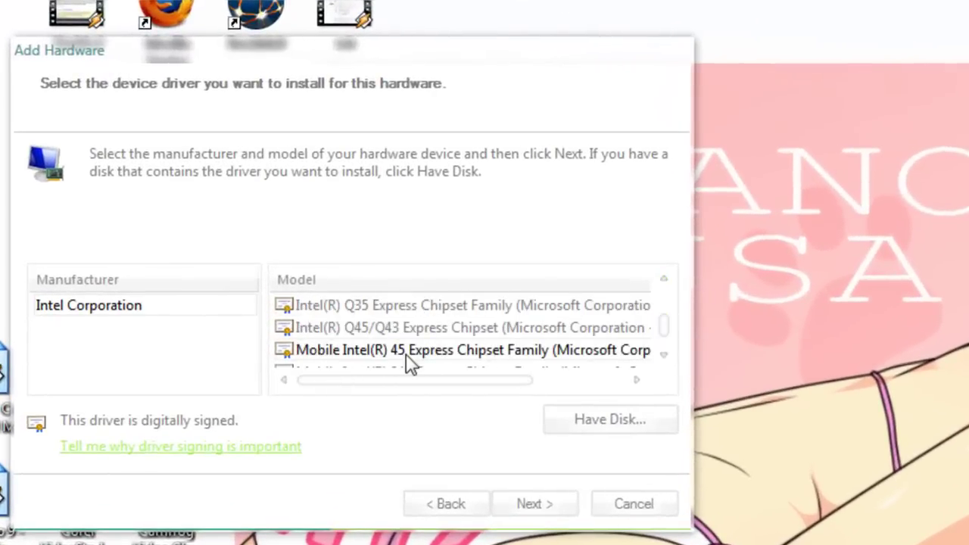
click(665, 280)
click(664, 279)
click(664, 279)
click(664, 280)
click(665, 280)
click(664, 280)
click(665, 280)
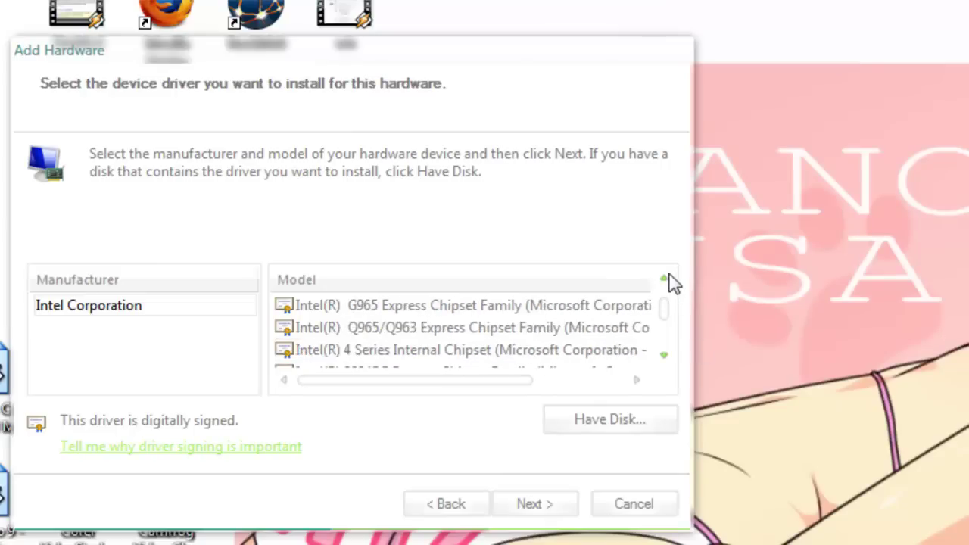
click(664, 279)
click(664, 280)
click(664, 280)
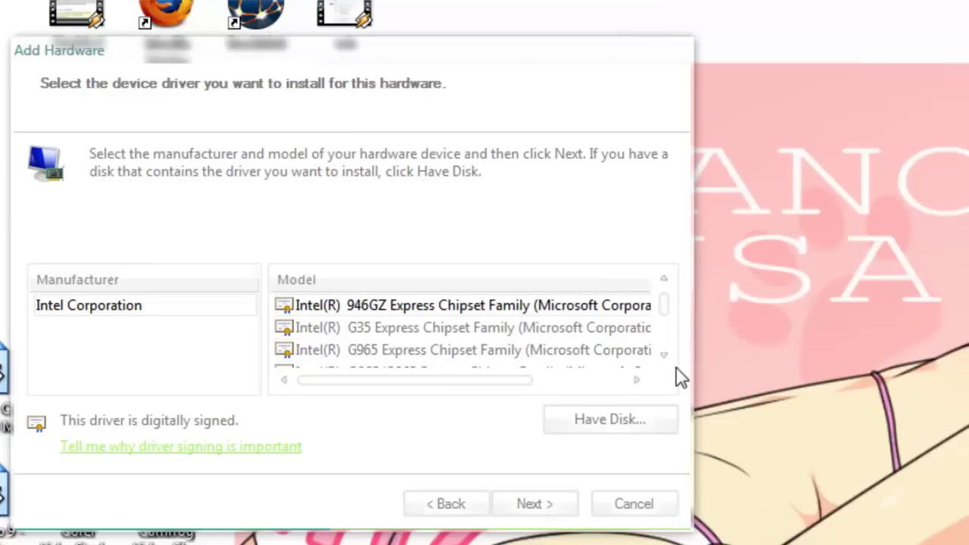
click(664, 356)
click(664, 355)
click(664, 355)
click(664, 355)
click(664, 355)
click(664, 355)
click(664, 355)
click(665, 355)
click(664, 355)
click(664, 355)
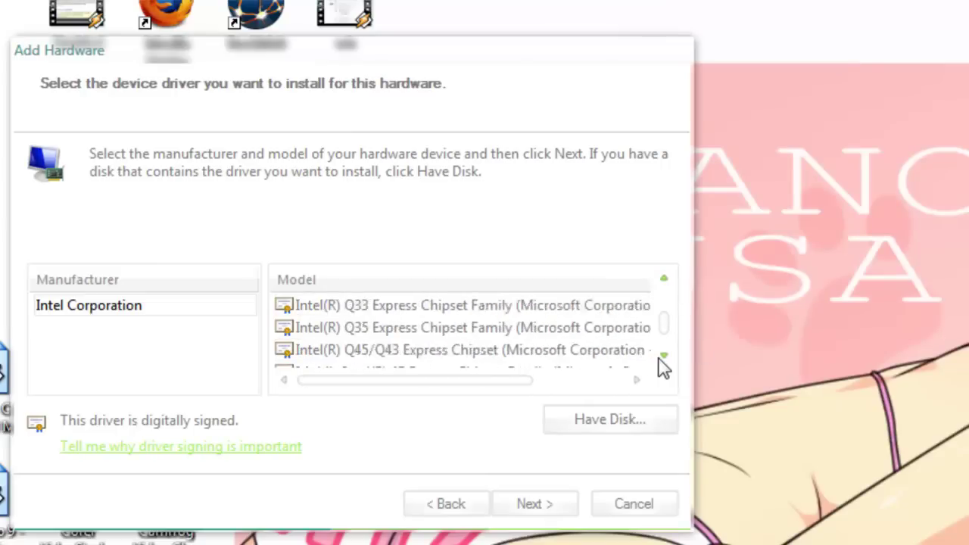
click(664, 355)
click(664, 355)
click(664, 355)
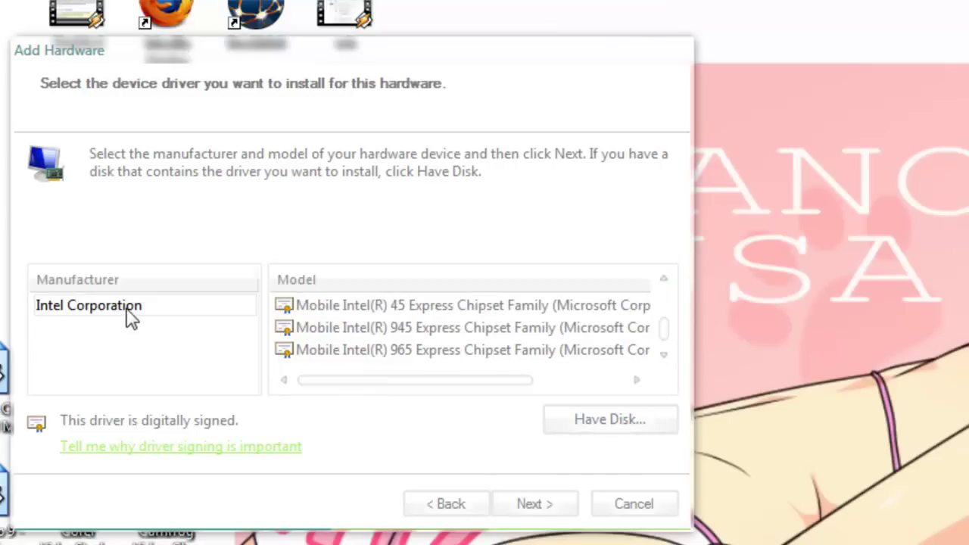
Step: Return to the hardware type selection and look through the list of common hardware types
click(451, 506)
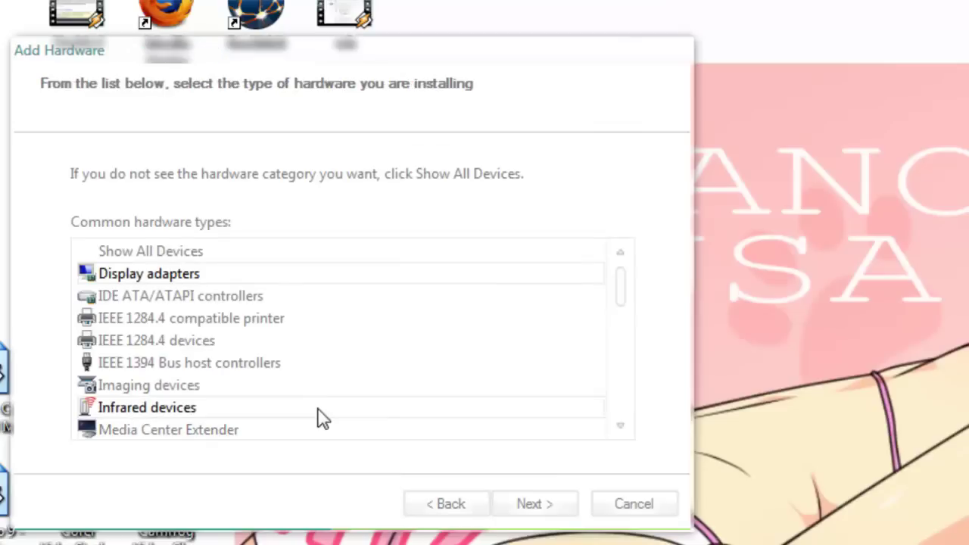
scroll(152, 362, down, 1)
scroll(185, 382, down, 3)
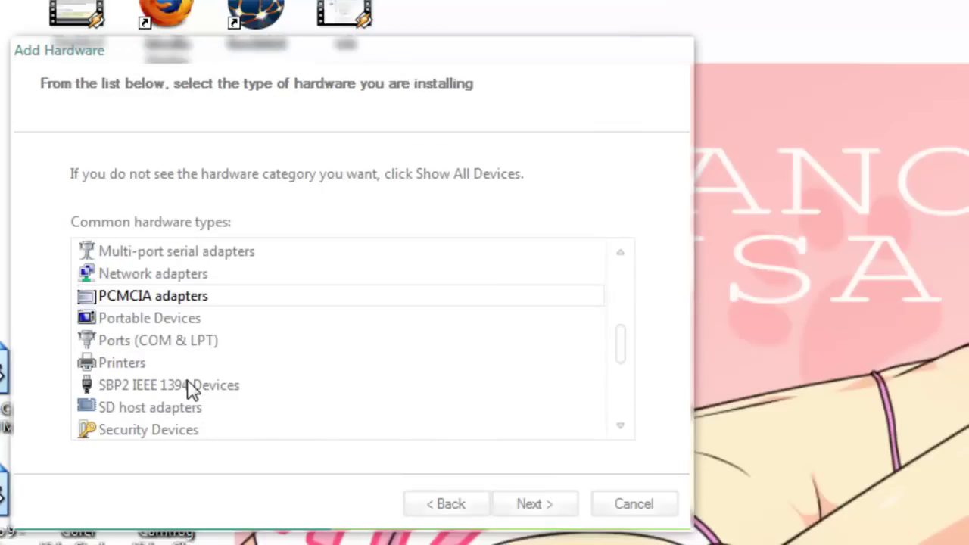
scroll(189, 390, down, 3)
scroll(188, 411, up, 1)
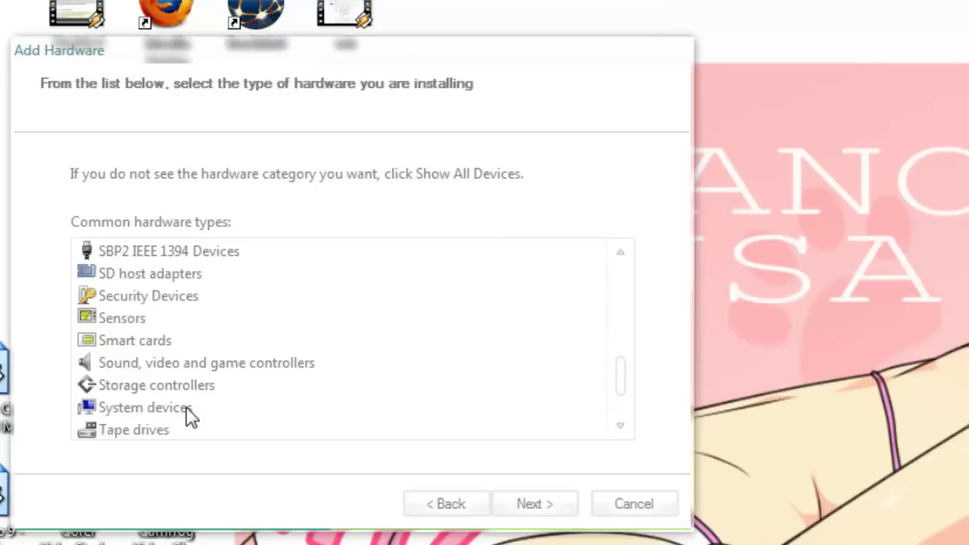
scroll(189, 415, up, 8)
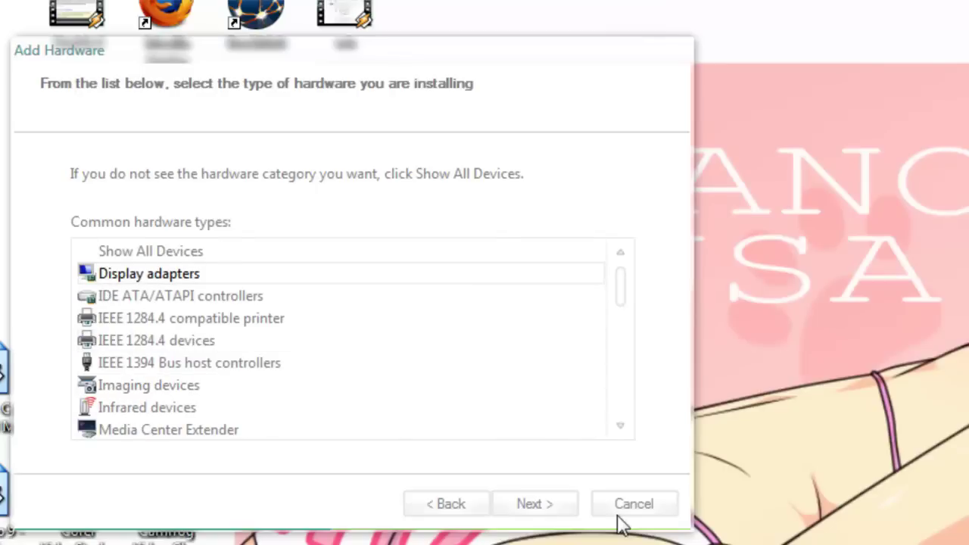
Step: Take the Intel(R) 946GZ Express Chipset Family display adapter driver to the ready-to-install page, and cancel the wizard
click(565, 513)
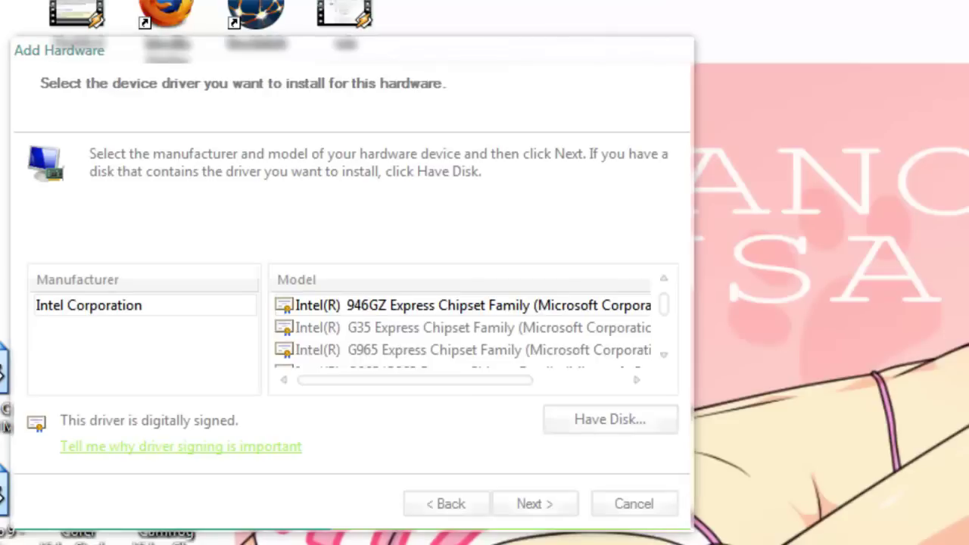
click(303, 329)
scroll(368, 356, down, 3)
click(379, 337)
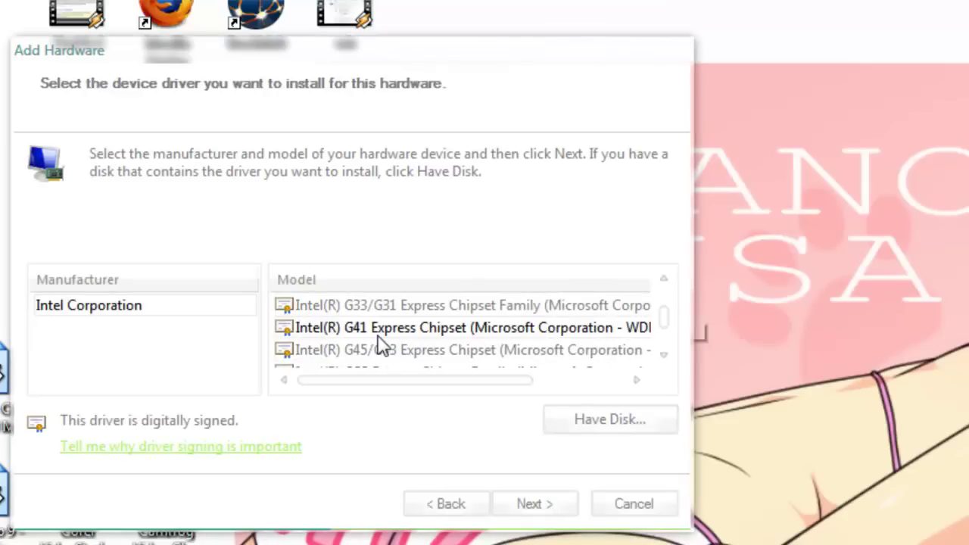
scroll(379, 349, down, 3)
click(391, 352)
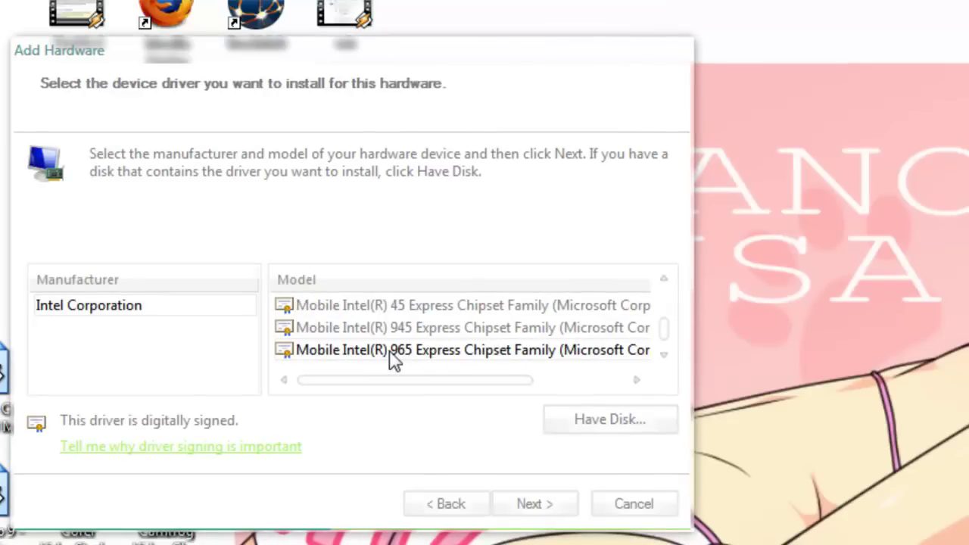
scroll(395, 356, up, 5)
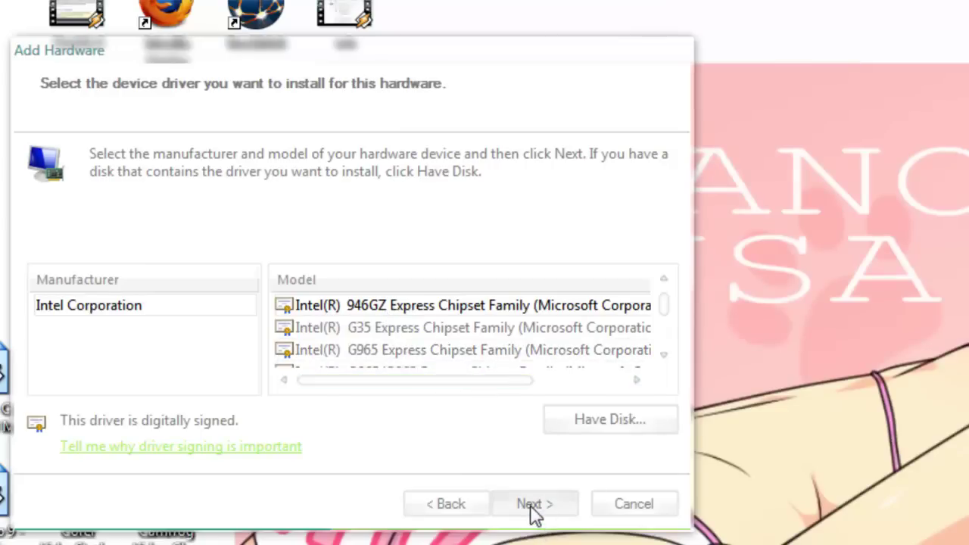
click(492, 501)
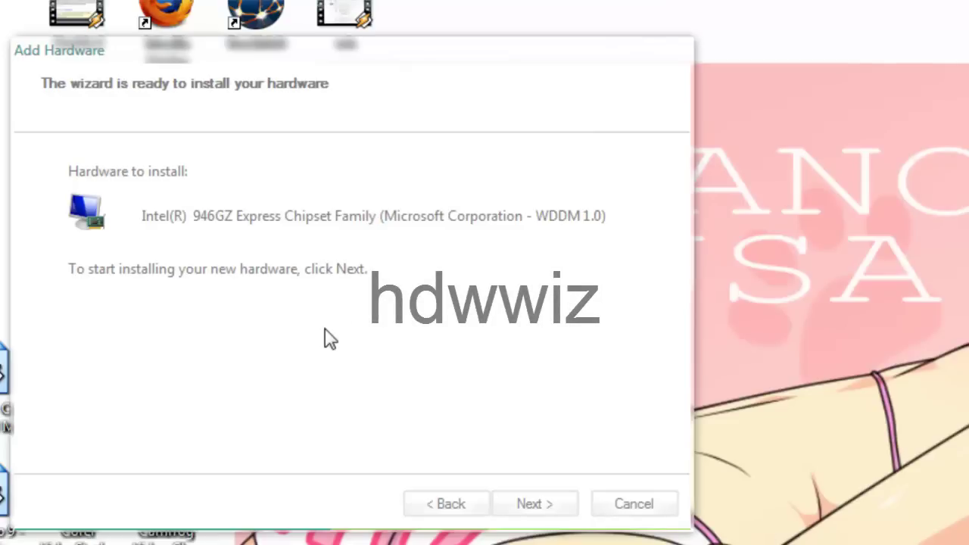
click(628, 511)
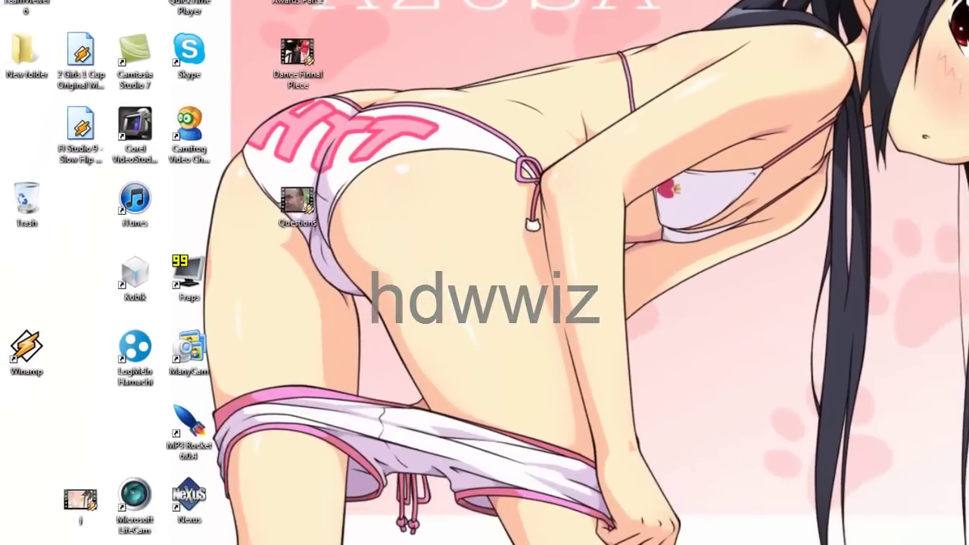
Step: Search the programs and files for hdwwiz
click(3, 544)
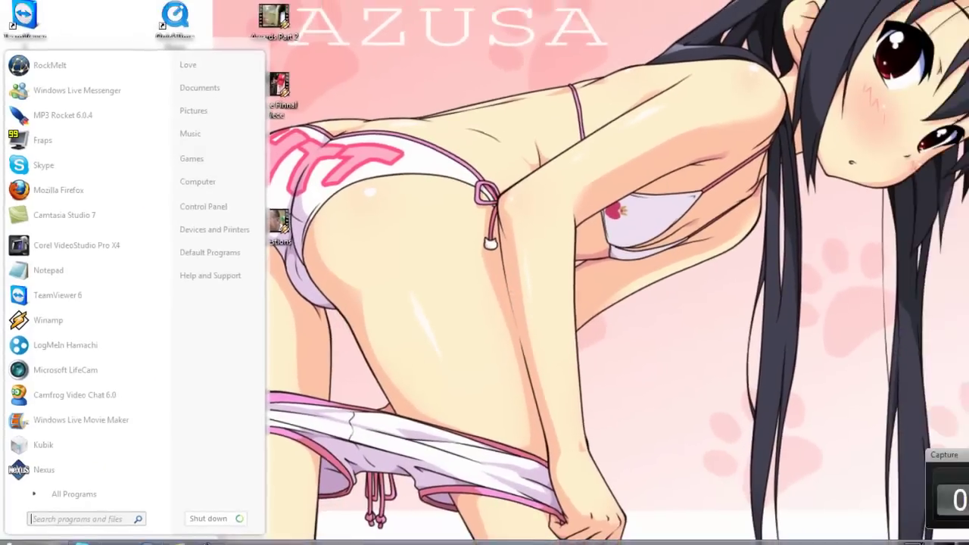
text(hdwwiz)
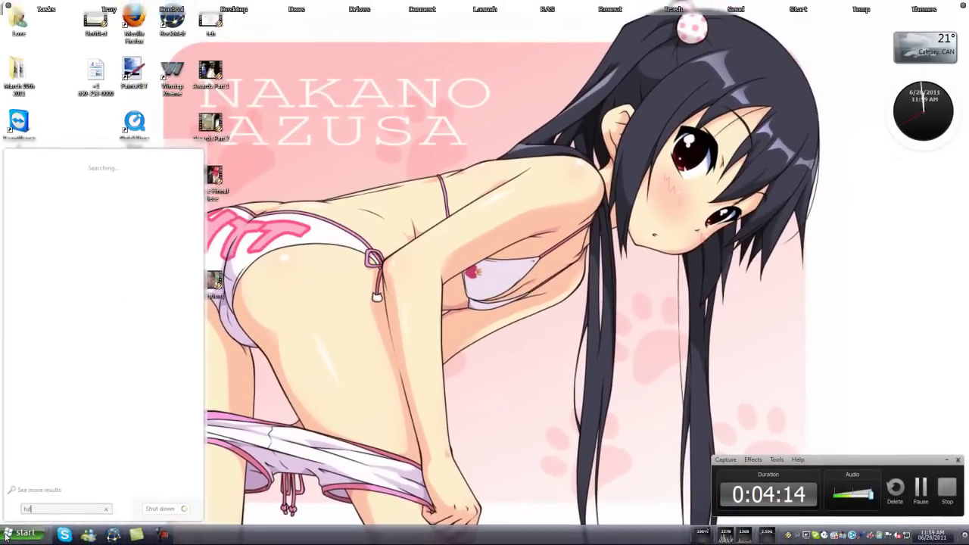